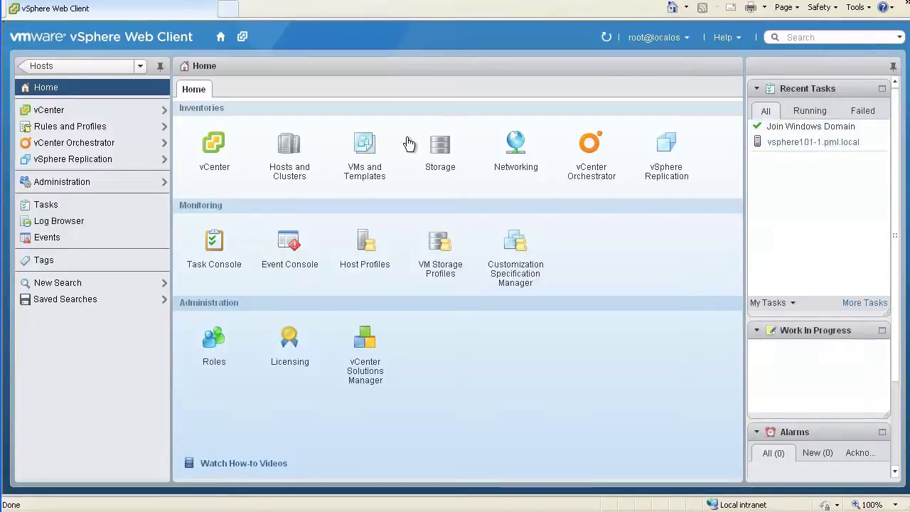
- Inspect the Lockdown Mode setting in the Security Profile of host vsphere101-1.pml.local without changing it
{"action": "left_click", "coordinate": [80, 113]}
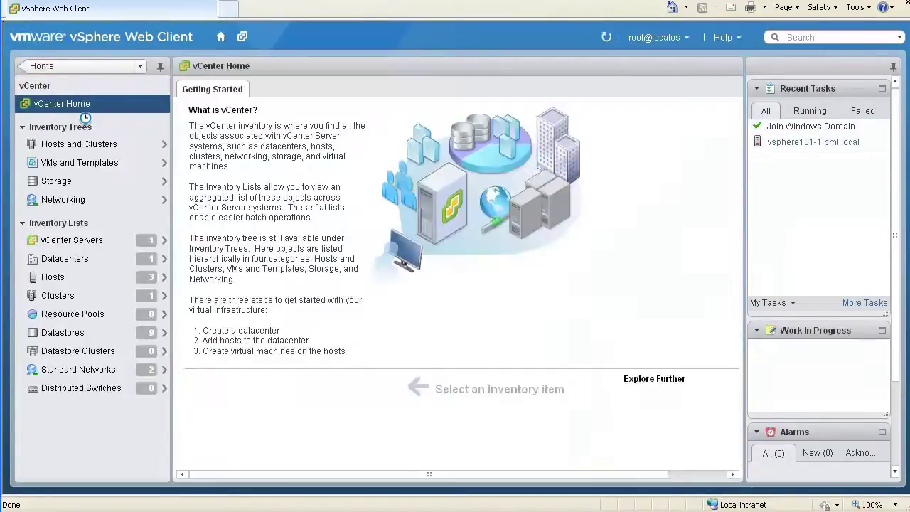
{"action": "left_click", "coordinate": [78, 277]}
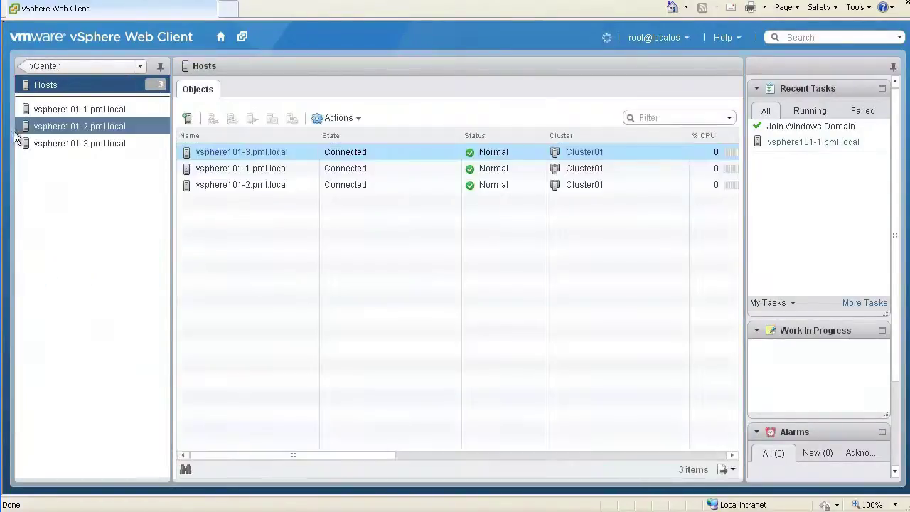
{"action": "left_click", "coordinate": [52, 111]}
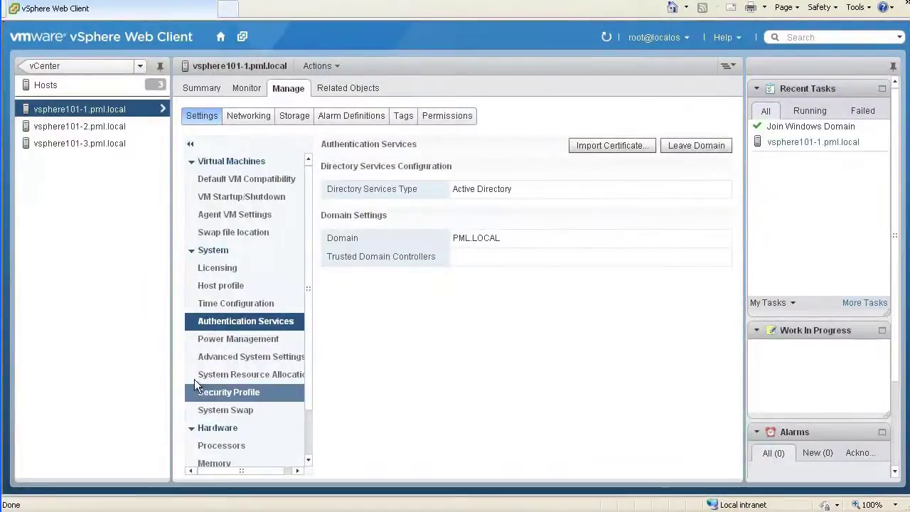
{"action": "left_click", "coordinate": [214, 392]}
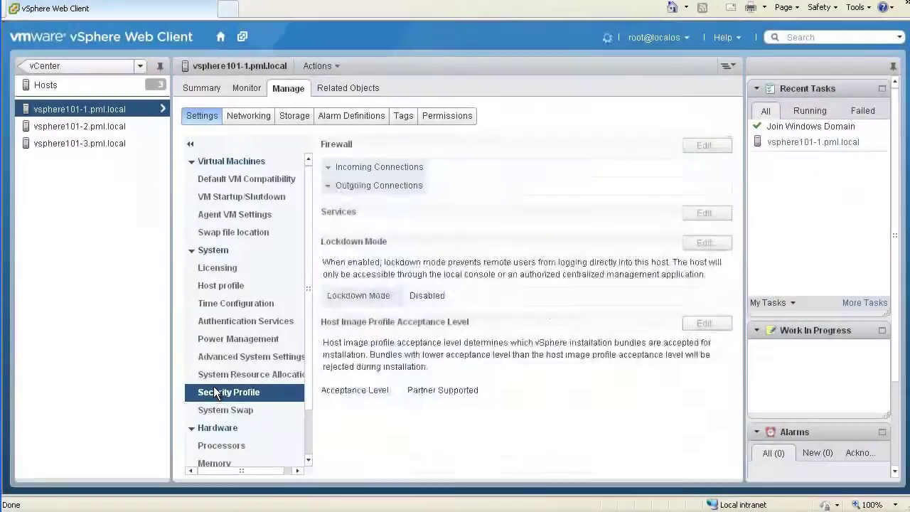
{"action": "left_click_drag", "start_coordinate": [728, 236], "coordinate": [737, 433]}
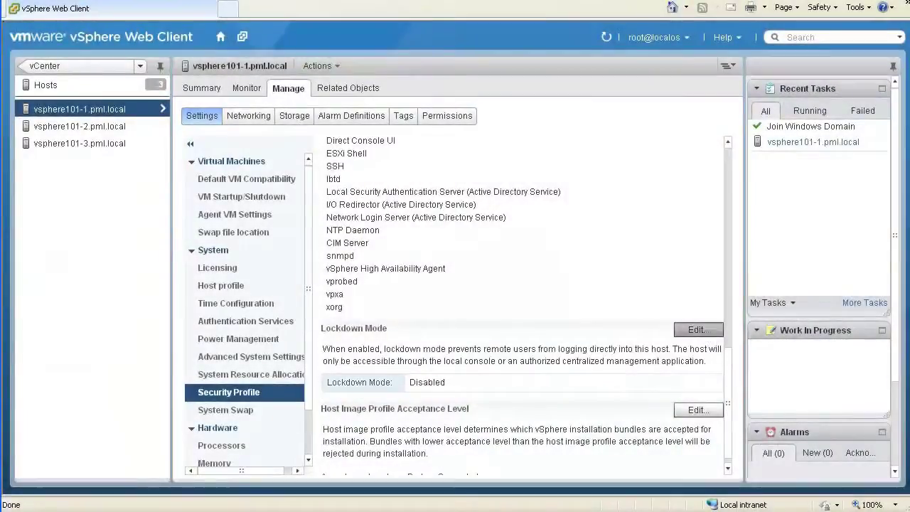
{"action": "left_click", "coordinate": [702, 330]}
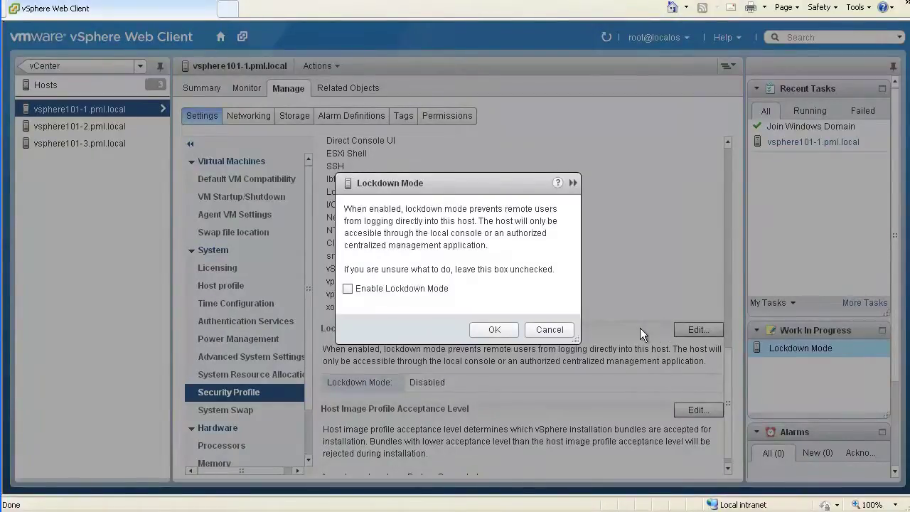
{"action": "left_click", "coordinate": [571, 330]}
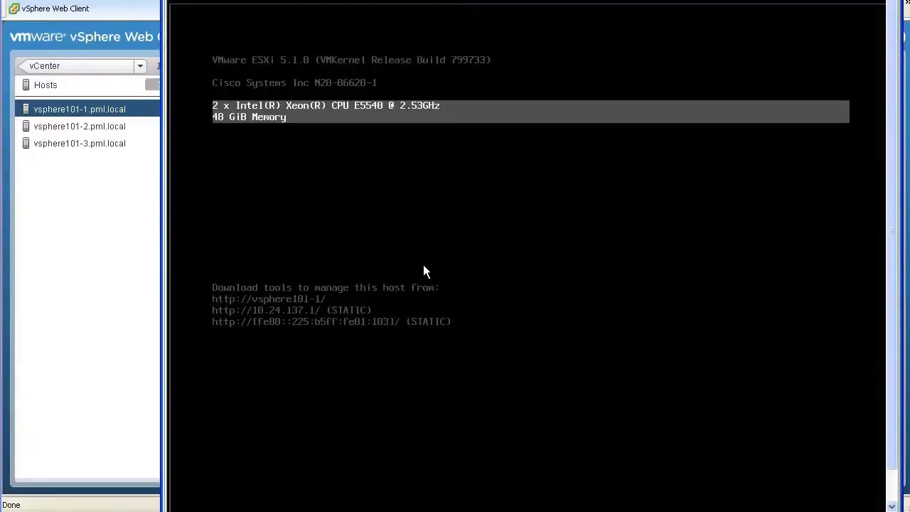
- Log in to the ESXi direct console of vsphere101-1.pml.local as root, entering the account password
{"action": "key", "text": "F2"}
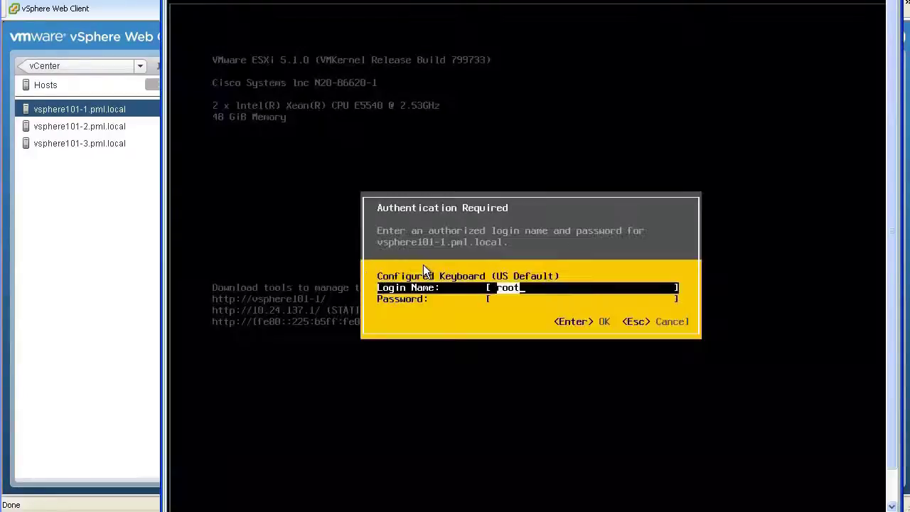
{"action": "key", "text": "Tab"}
{"action": "type", "text": "********"}
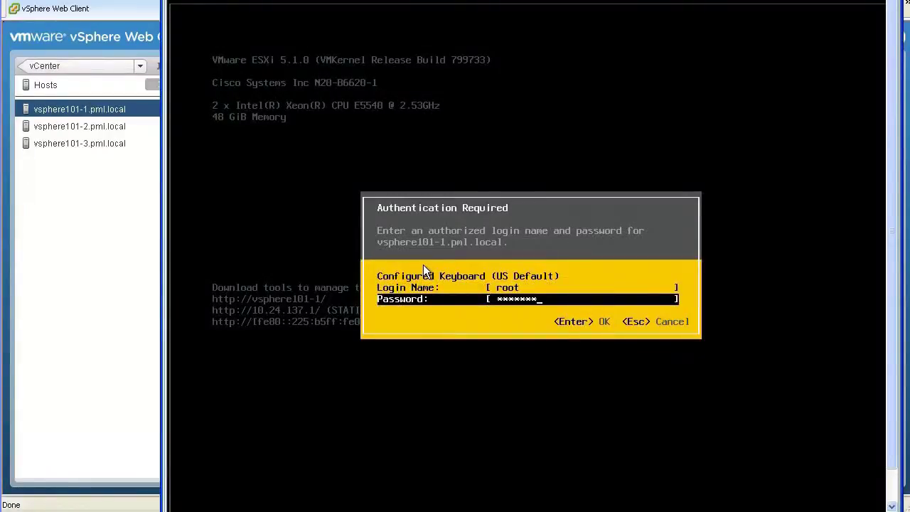
{"action": "key", "text": "Return"}
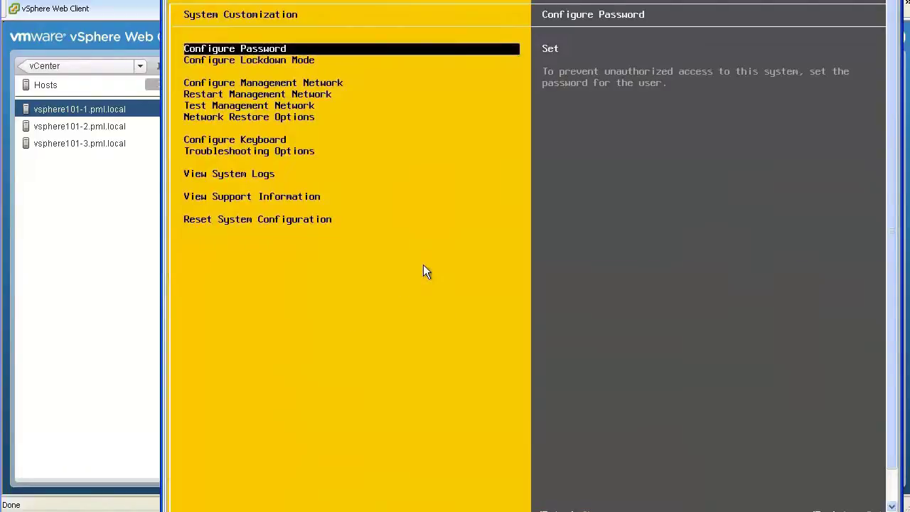
- Inspect the Configure Lockdown Mode option in System Customization without changing it, and log out of the console
{"action": "key", "text": "Down"}
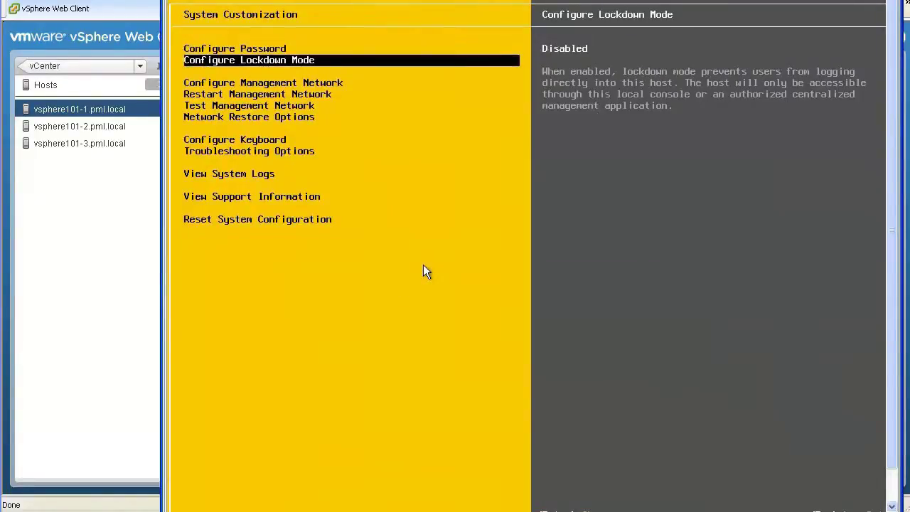
{"action": "key", "text": "Return"}
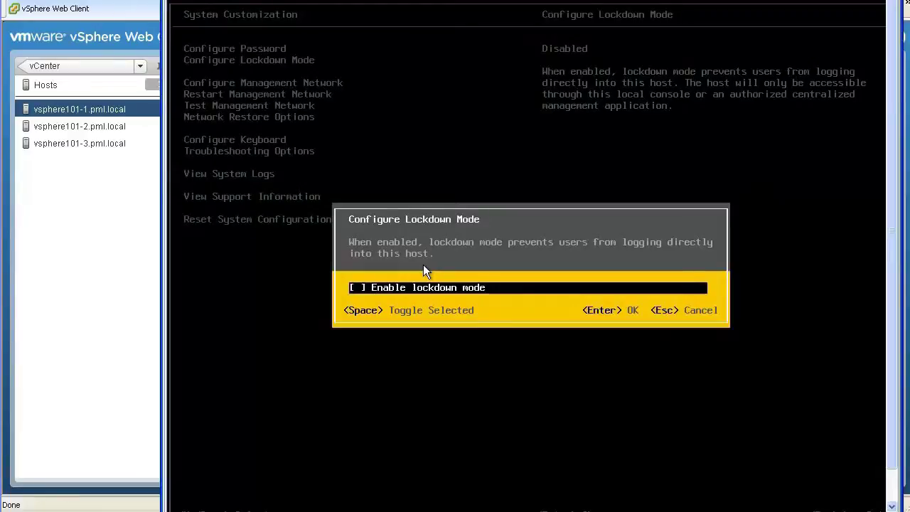
{"action": "key", "text": "Escape"}
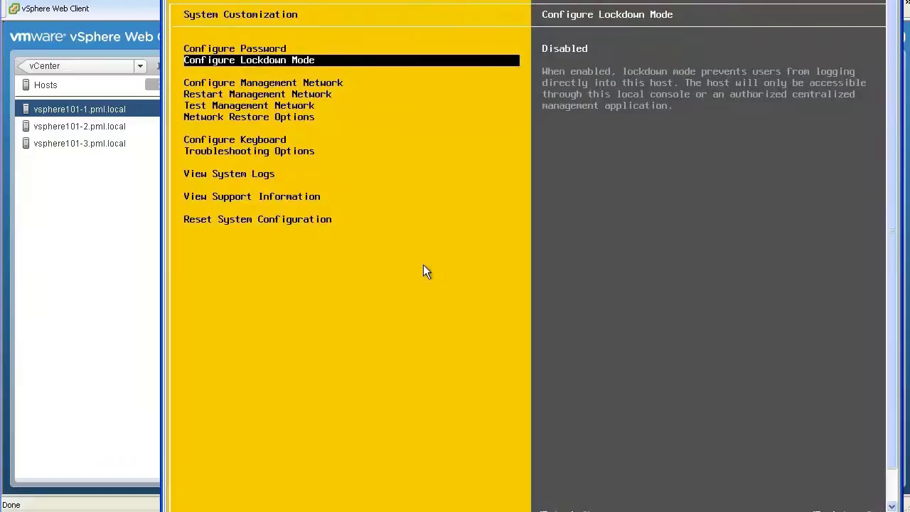
{"action": "key", "text": "Escape"}
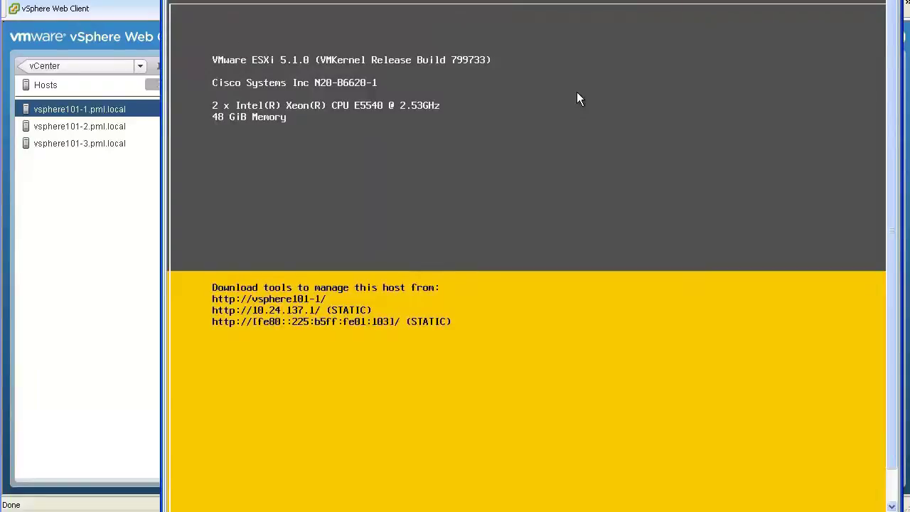
- Log in to the host's direct console as admin01, entering the account password
{"action": "key", "text": "F2"}
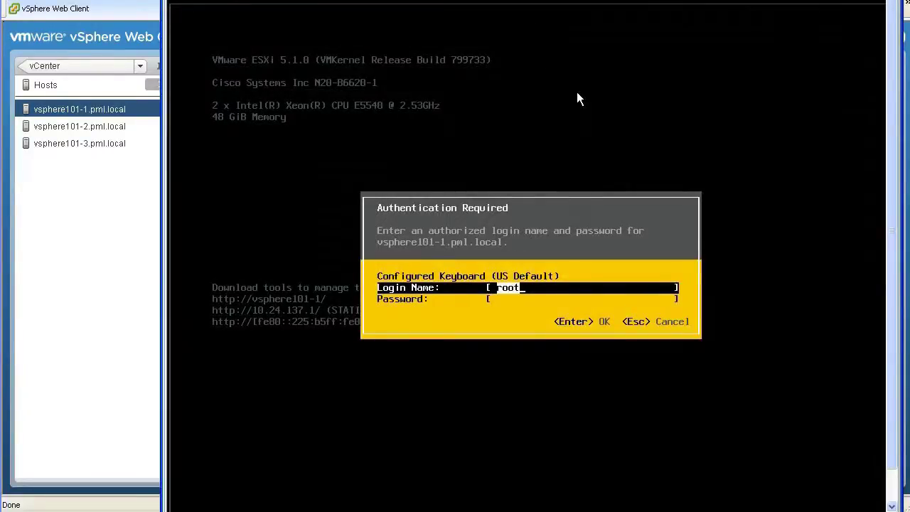
{"action": "type", "text": "admin01"}
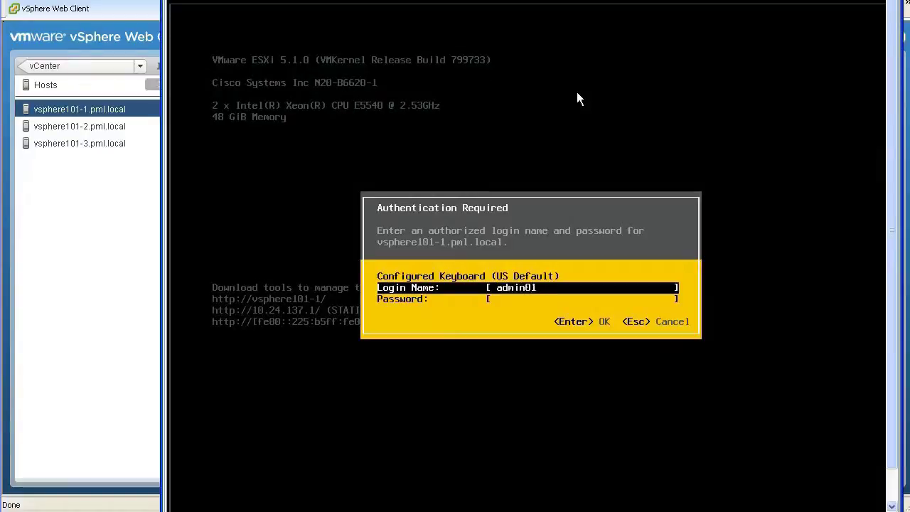
{"action": "key", "text": "Tab"}
{"action": "type", "text": "******"}
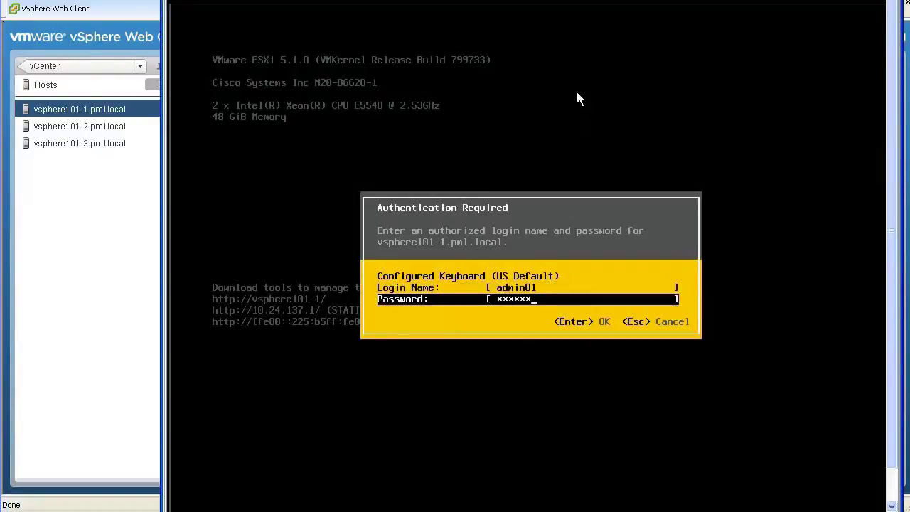
{"action": "type", "text": "*"}
{"action": "key", "text": "Return"}
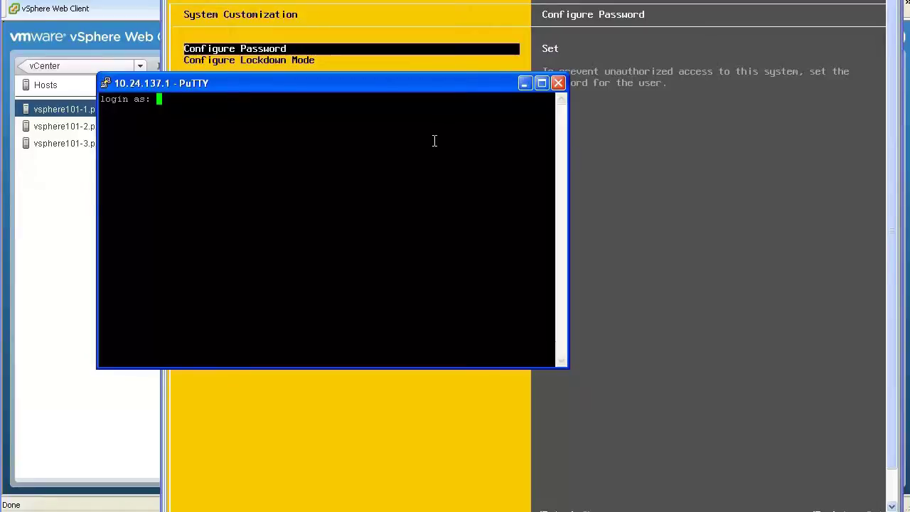
- Log in to the PuTTY SSH session on 10.24.137.1 as admin01
{"action": "type", "text": "admin01"}
{"action": "key", "text": "Return"}
{"action": "key", "text": "Return"}
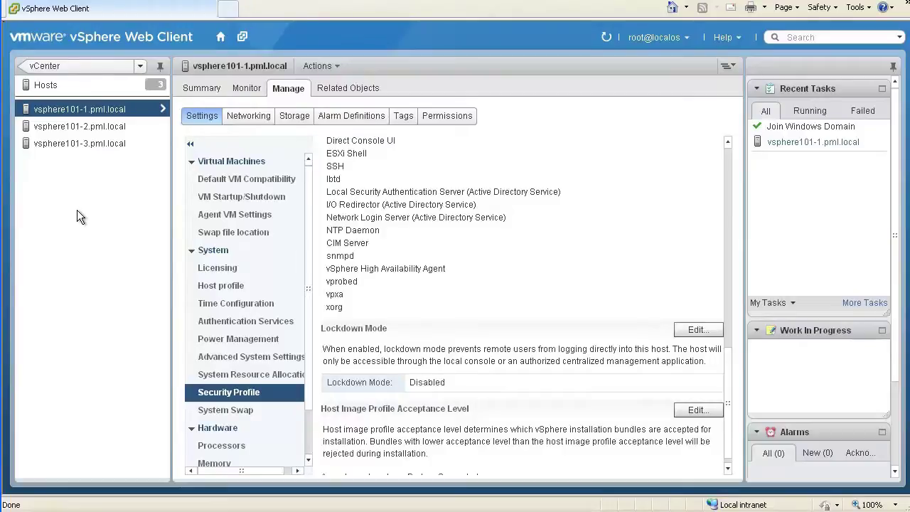
- Switch to the vSphere Web Client and enable Lockdown Mode for host vsphere101-1.pml.local
{"action": "left_click", "coordinate": [700, 331]}
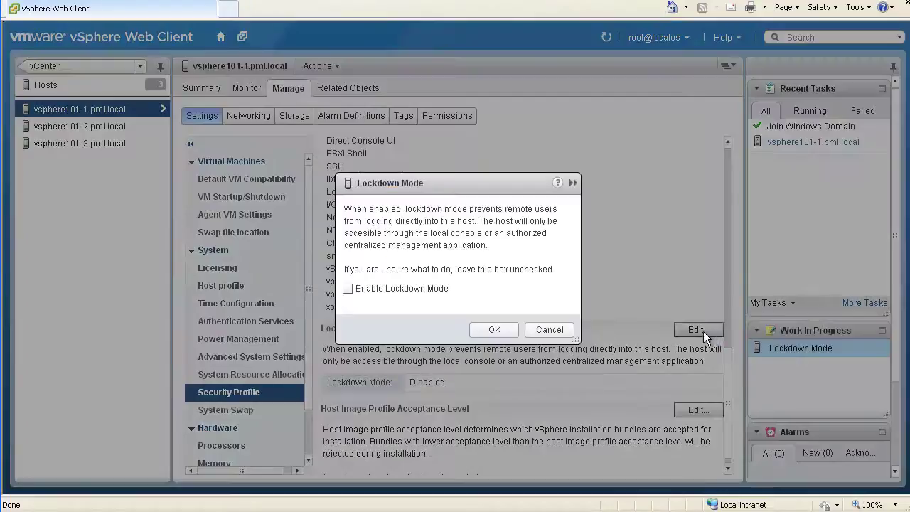
{"action": "left_click", "coordinate": [349, 288]}
{"action": "left_click", "coordinate": [495, 330]}
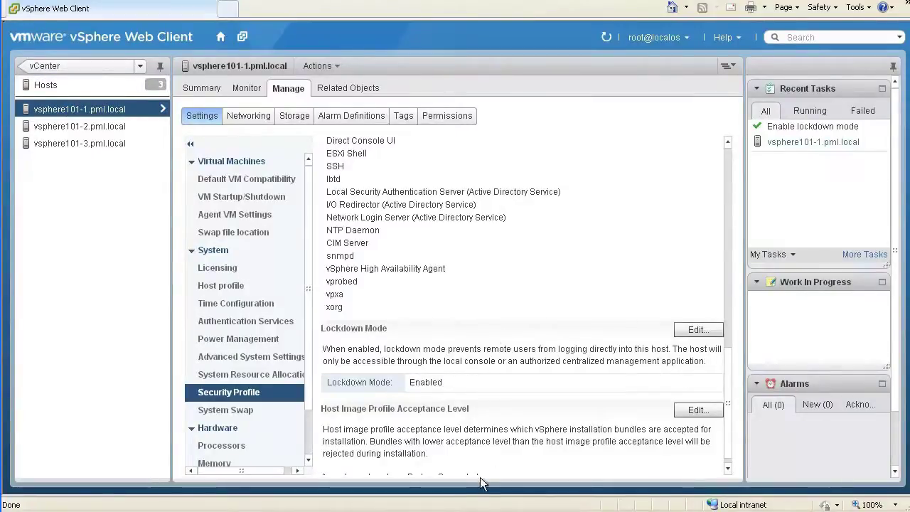
- Switch to the ESXi direct console and try to log in as admin01 with the account password
{"action": "key", "text": "alt+Tab"}
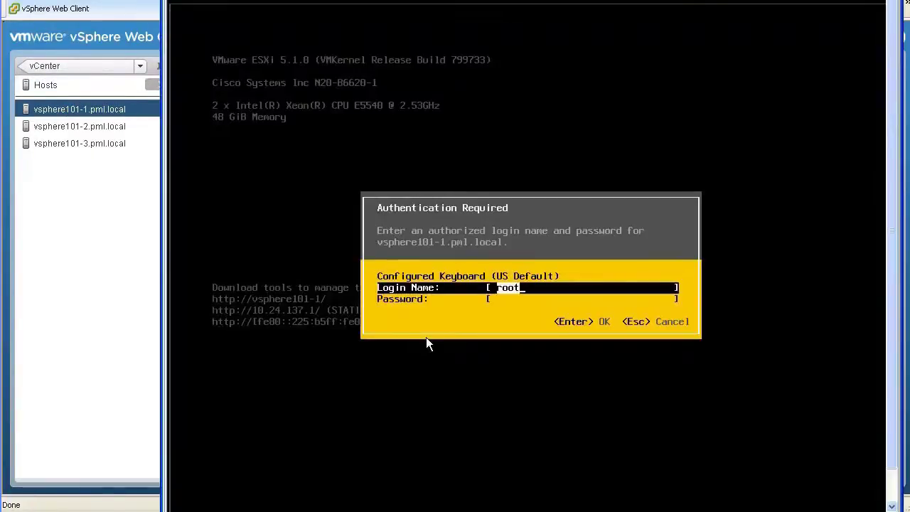
{"action": "type", "text": "admin01"}
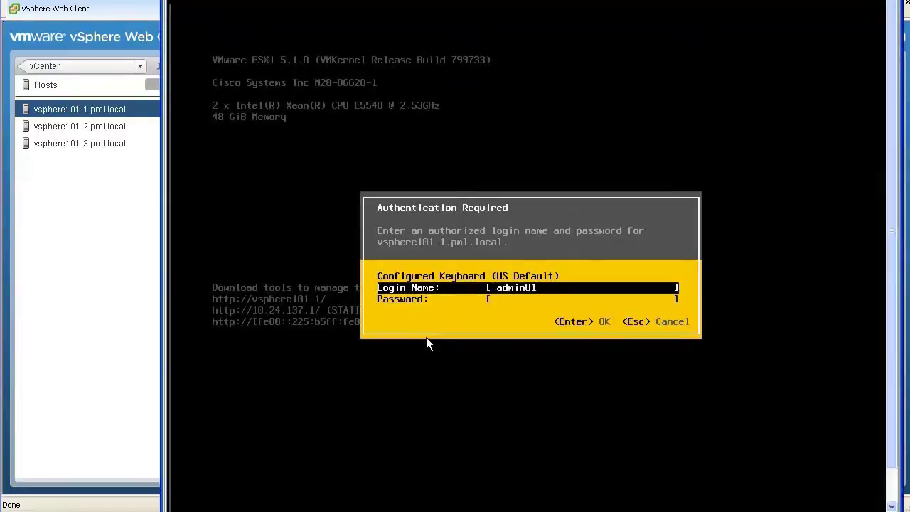
{"action": "key", "text": "Tab"}
{"action": "type", "text": "********"}
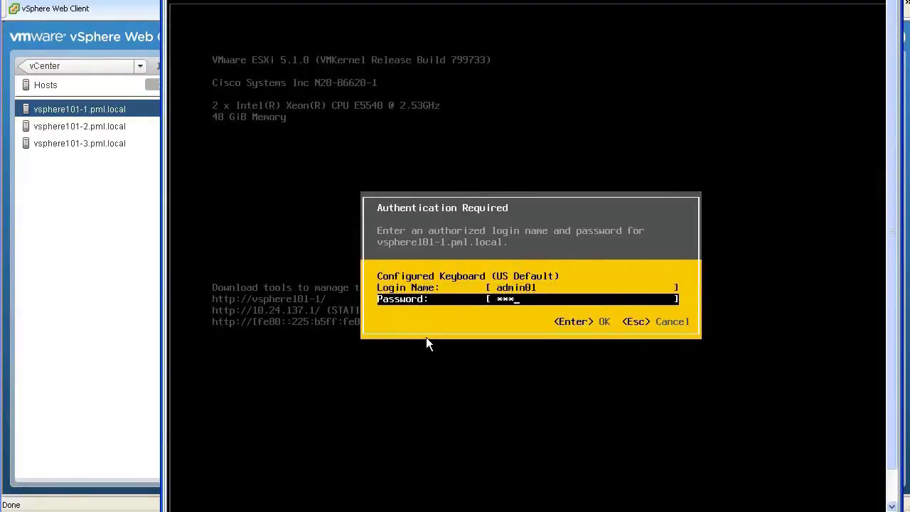
{"action": "key", "text": "Return"}
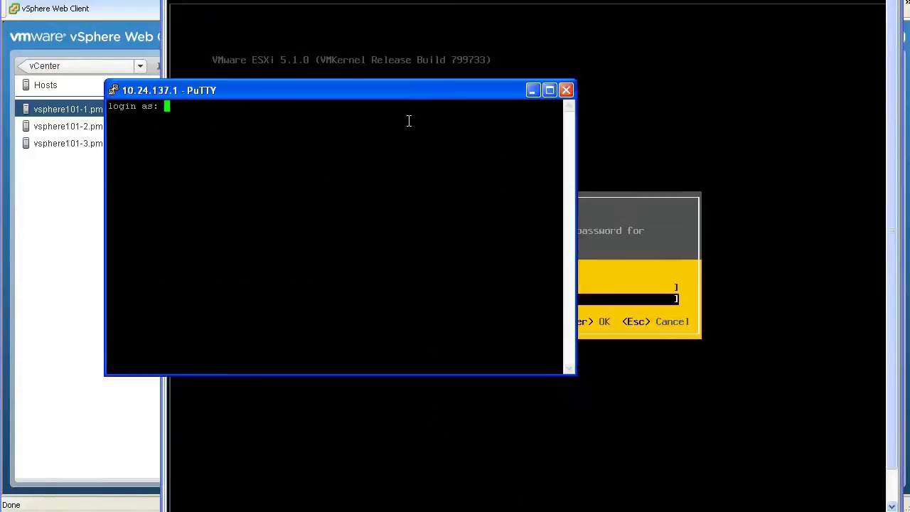
- Try to log in to the PuTTY SSH session on 10.24.137.1 as admin01 with Lockdown Mode enabled
{"action": "type", "text": "admin01"}
{"action": "key", "text": "Return"}
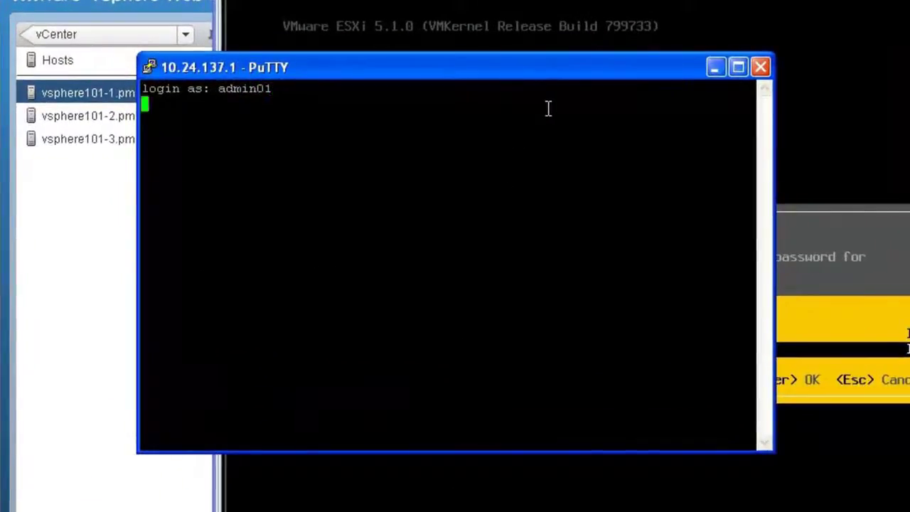
{"action": "key", "text": "Return"}
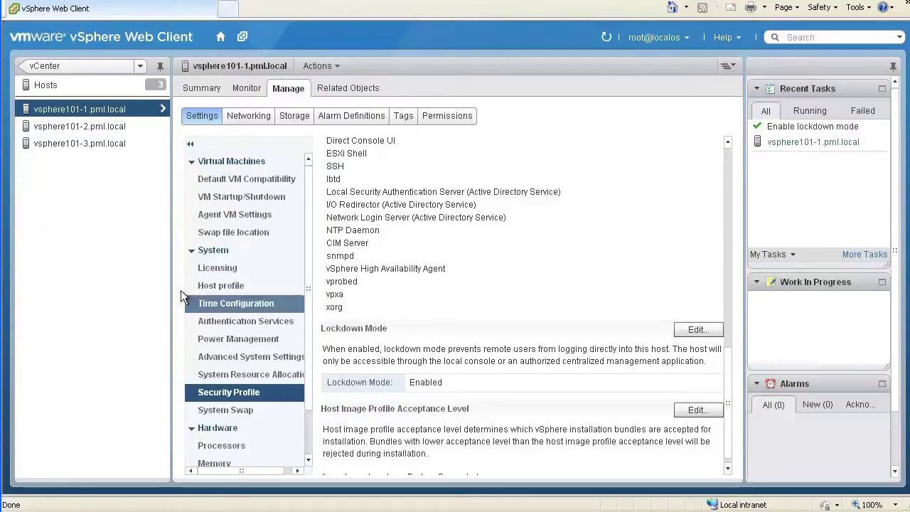
- Filter the Advanced System Settings of vsphere101-1.pml.local for DCUI.Access in the vSphere Web Client
{"action": "left_click", "coordinate": [249, 356]}
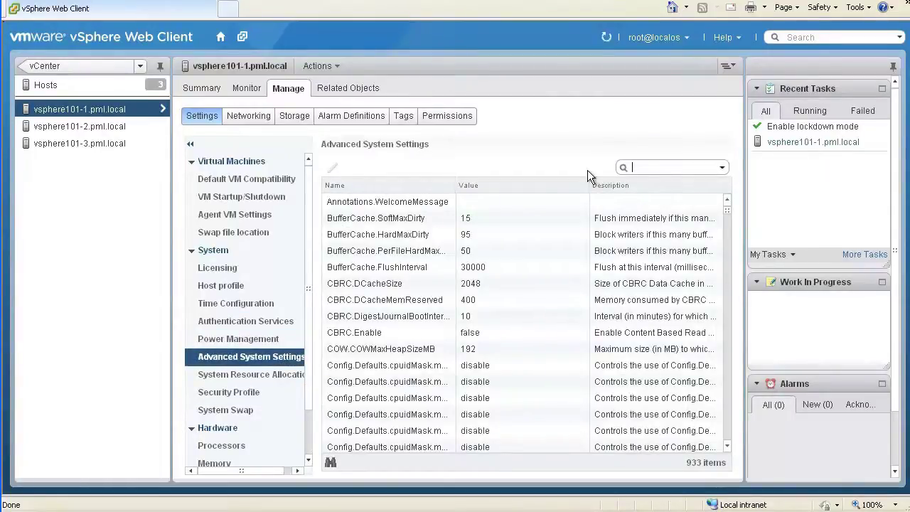
{"action": "type", "text": "DCUI.Access"}
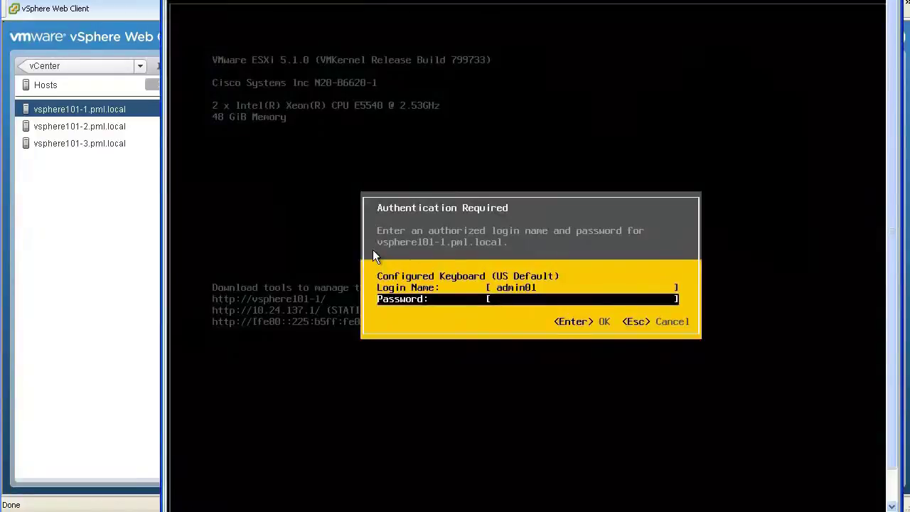
- Retry the direct console login as admin01 by entering the account password, and dismiss the resulting dialog
{"action": "type", "text": "********"}
{"action": "key", "text": "Return"}
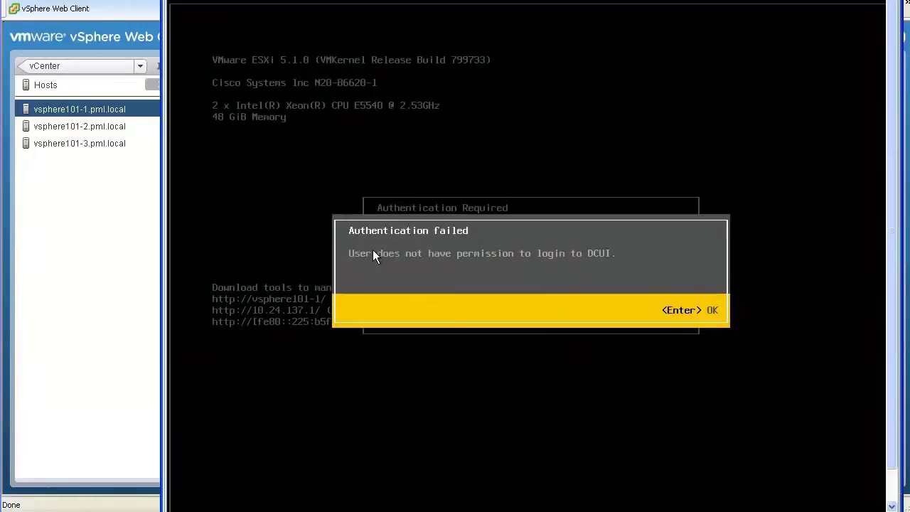
{"action": "key", "text": "Return"}
- Change the direct console login name to admin02 and log in with that account's password
{"action": "key", "text": "Up"}
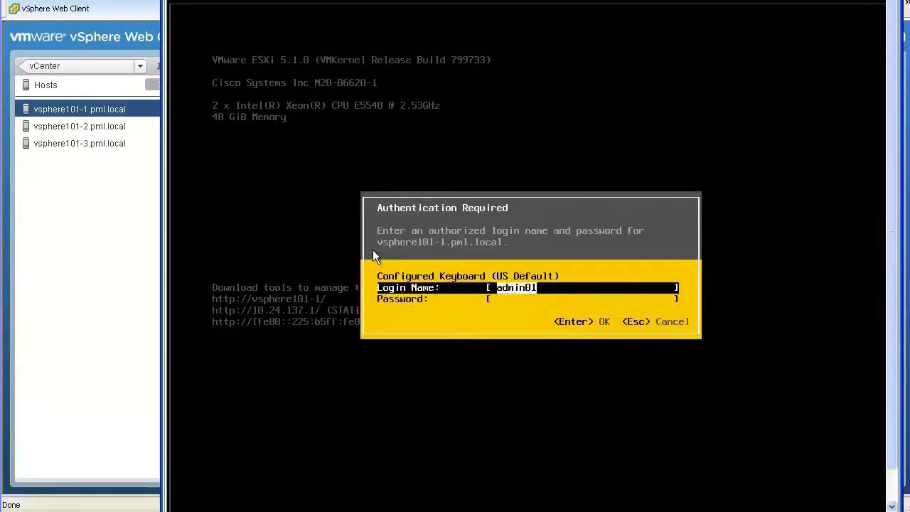
{"action": "type", "text": "admin02"}
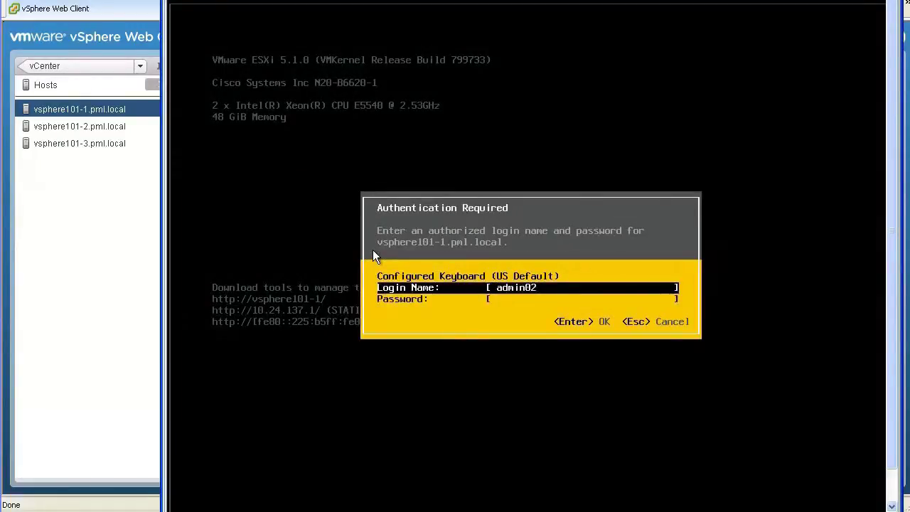
{"action": "key", "text": "Down"}
{"action": "type", "text": "********"}
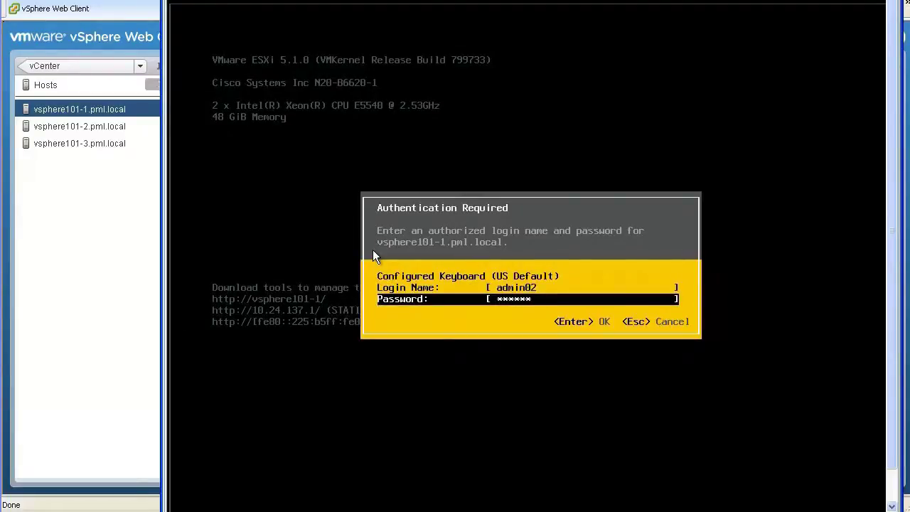
{"action": "key", "text": "Return"}
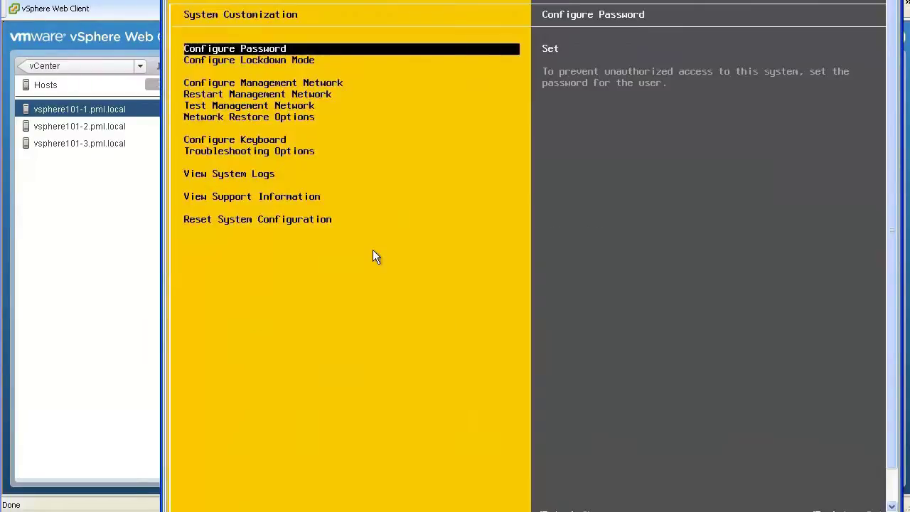